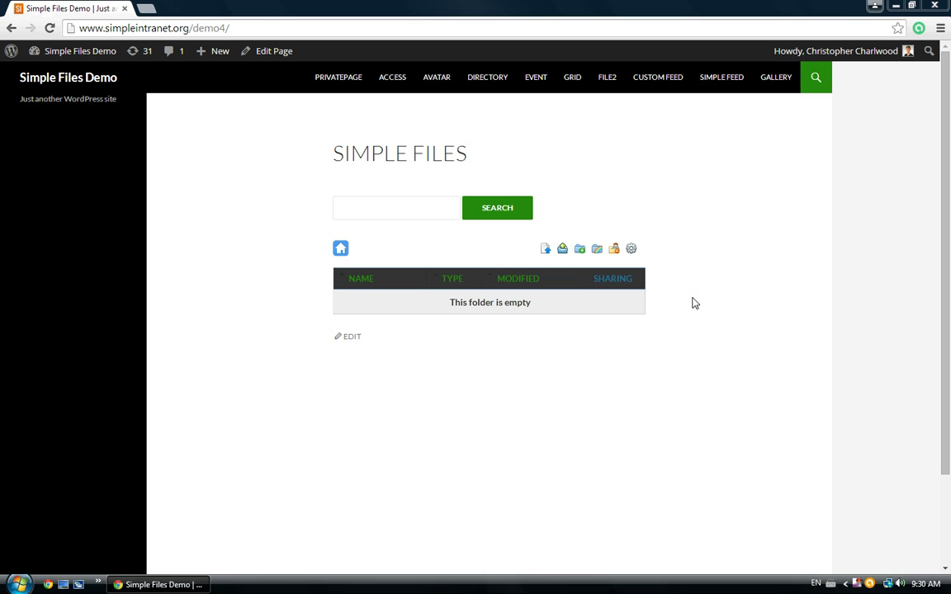
- In the plugin options, set Concurrent File Revisions to Single under File Revision Options
click(632, 251)
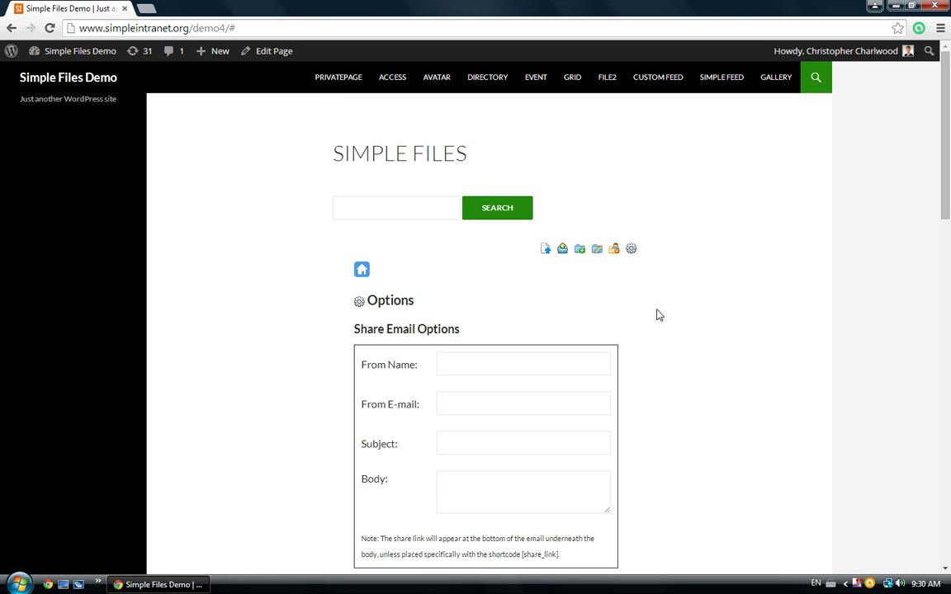
scroll(648, 339, down, 3)
scroll(659, 356, down, 3)
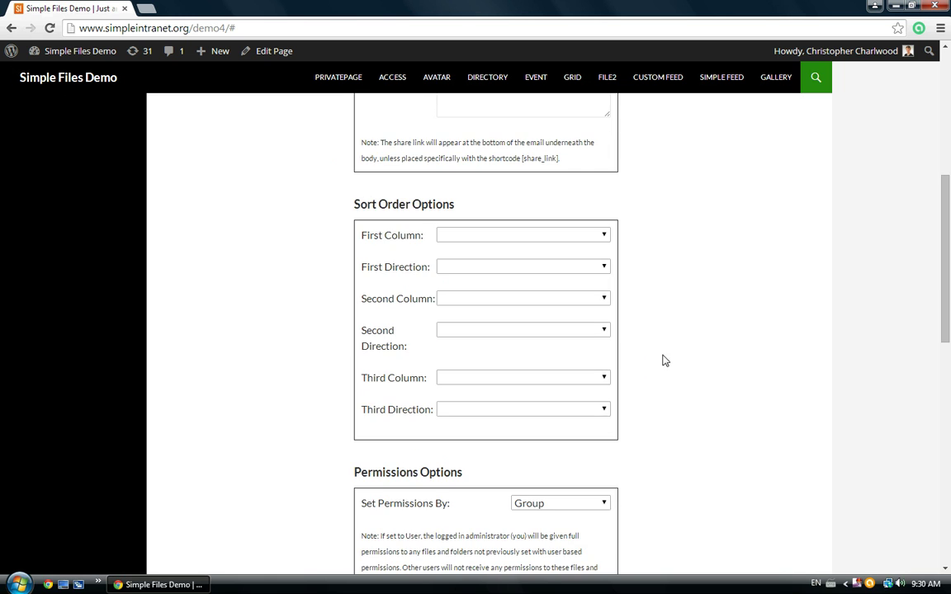
scroll(665, 358, down, 2)
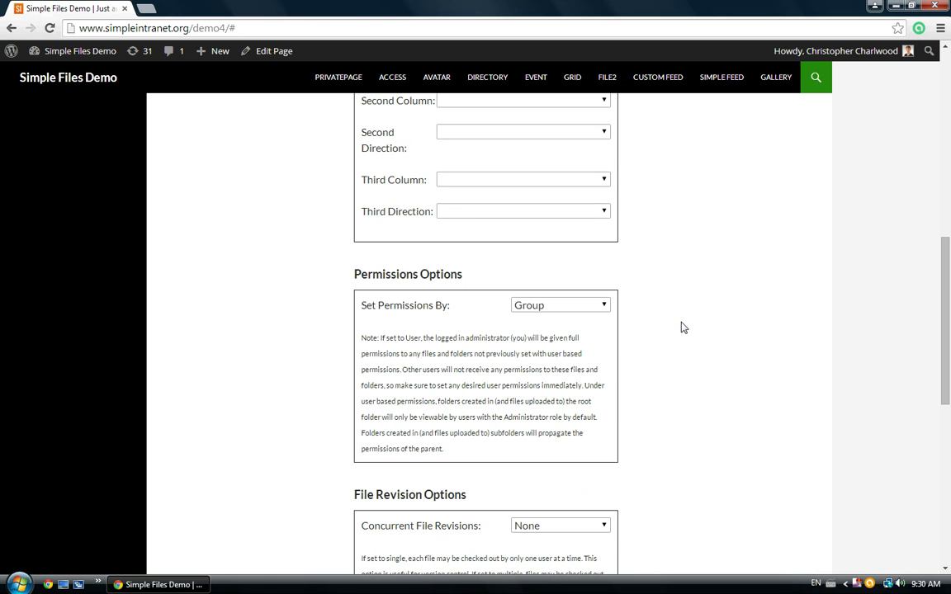
scroll(679, 335, down, 2)
scroll(680, 338, down, 1)
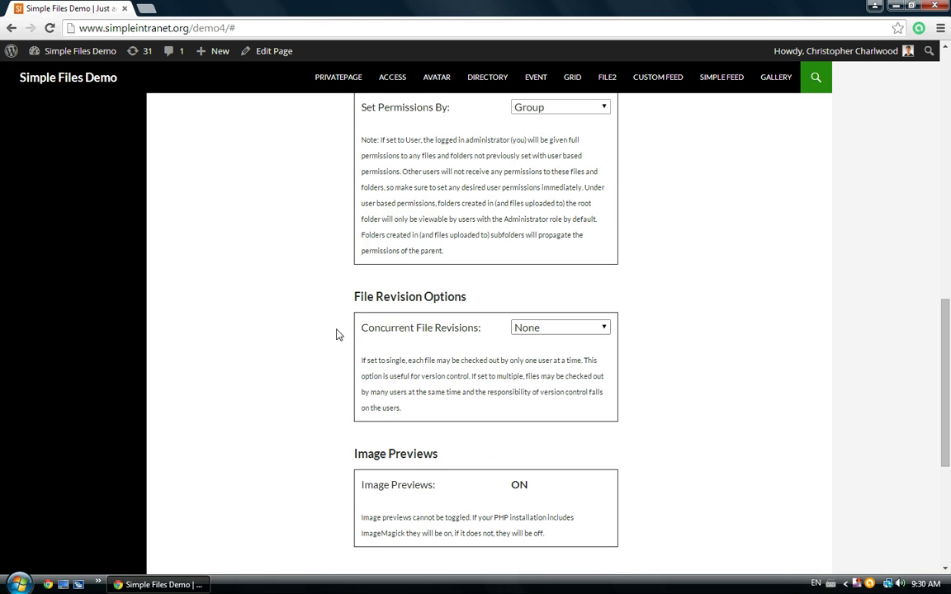
click(602, 328)
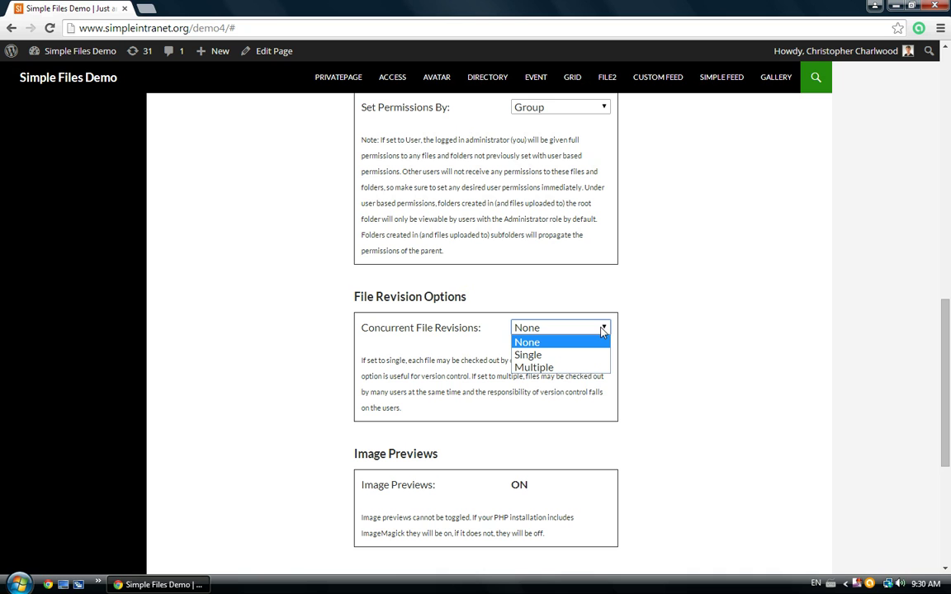
click(569, 354)
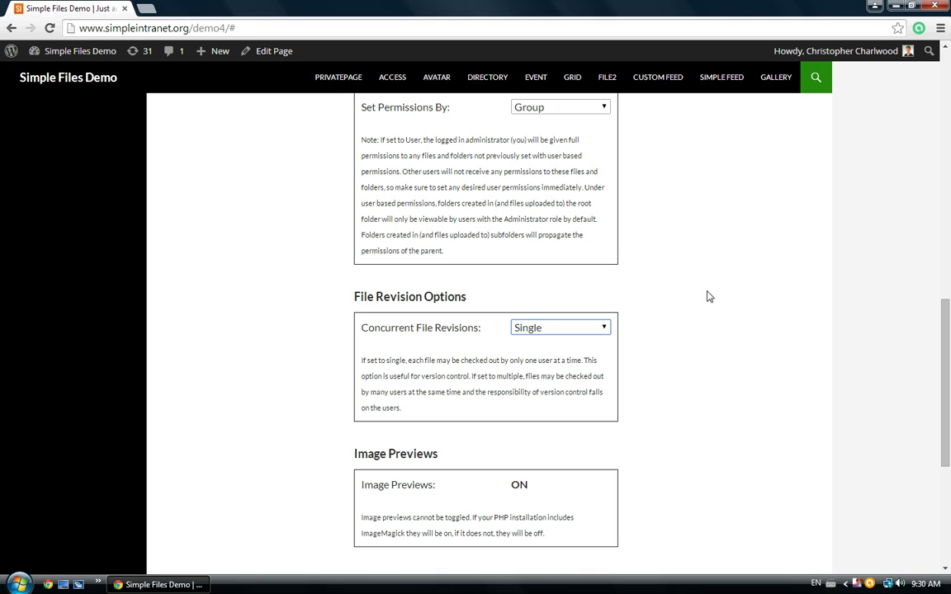
click(605, 329)
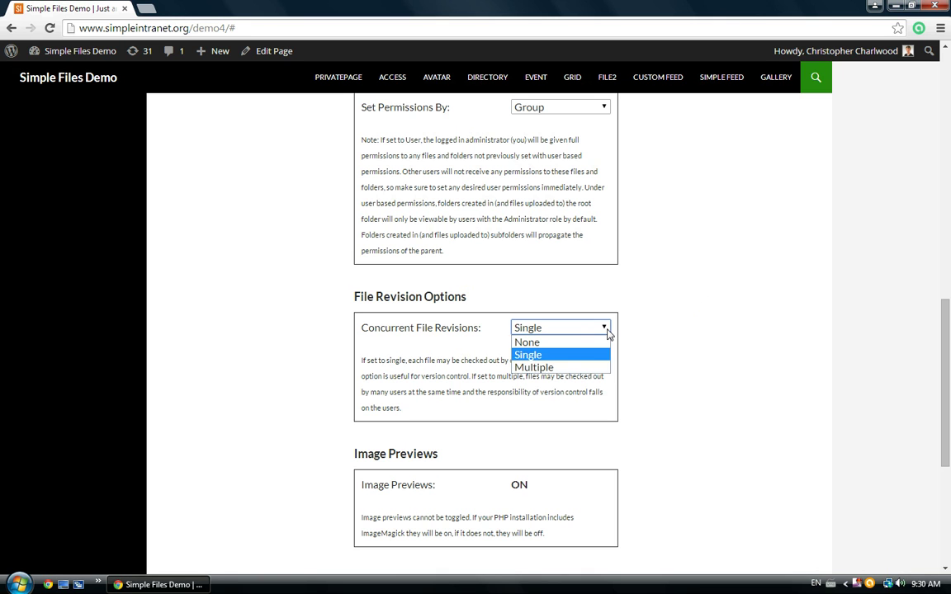
click(571, 356)
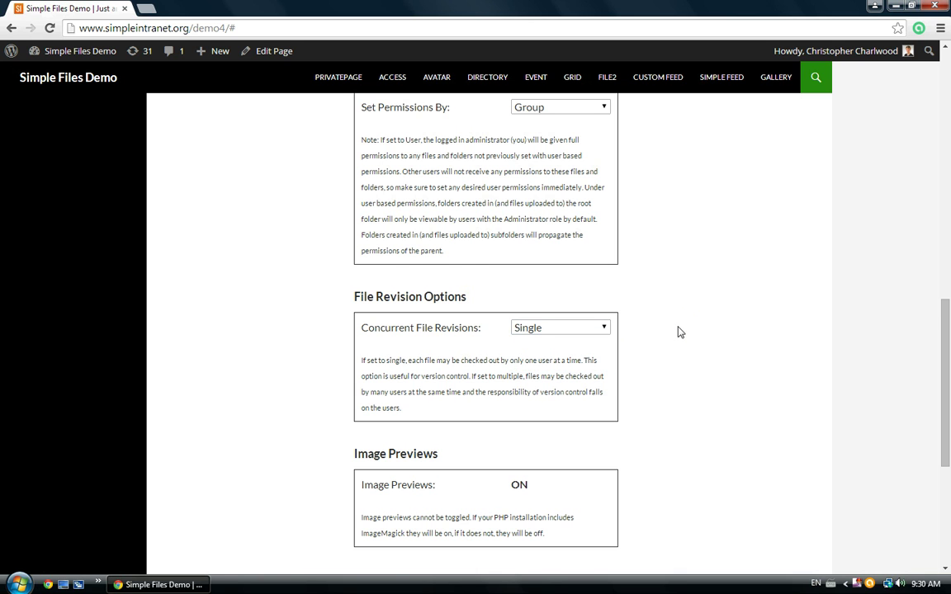
scroll(682, 330, down, 1)
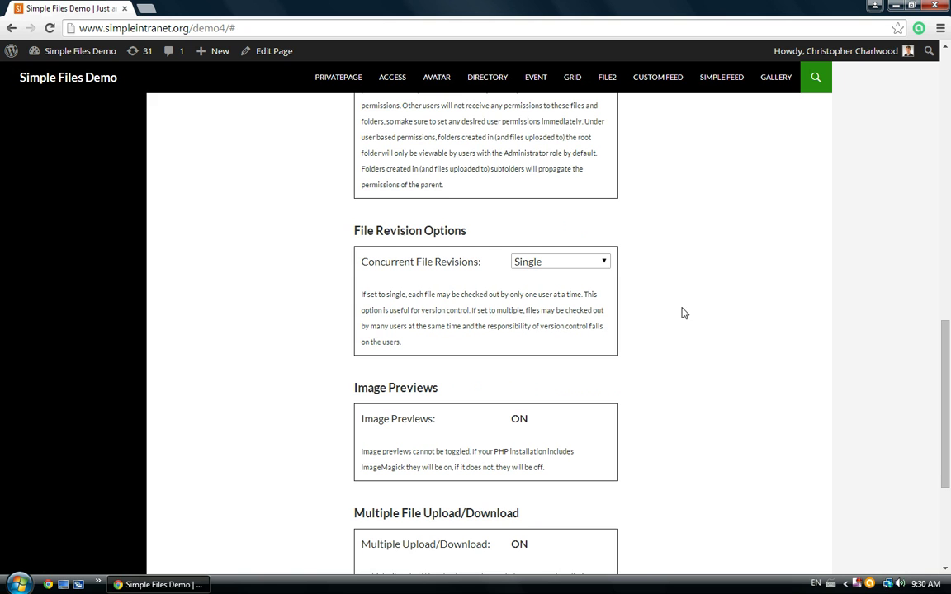
scroll(690, 326, down, 2)
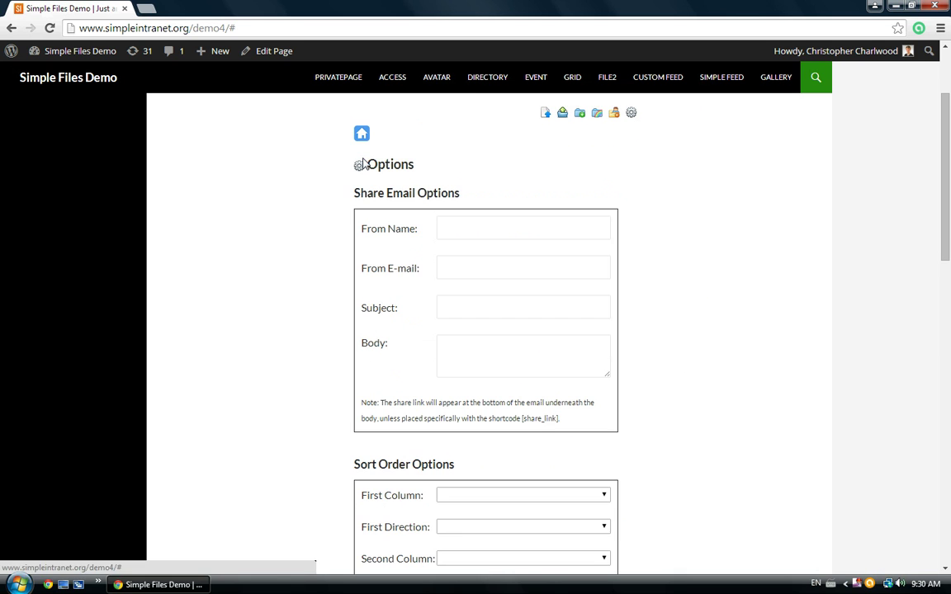
- Upload Star.docx from the computer into the empty Simple Files folder
click(362, 137)
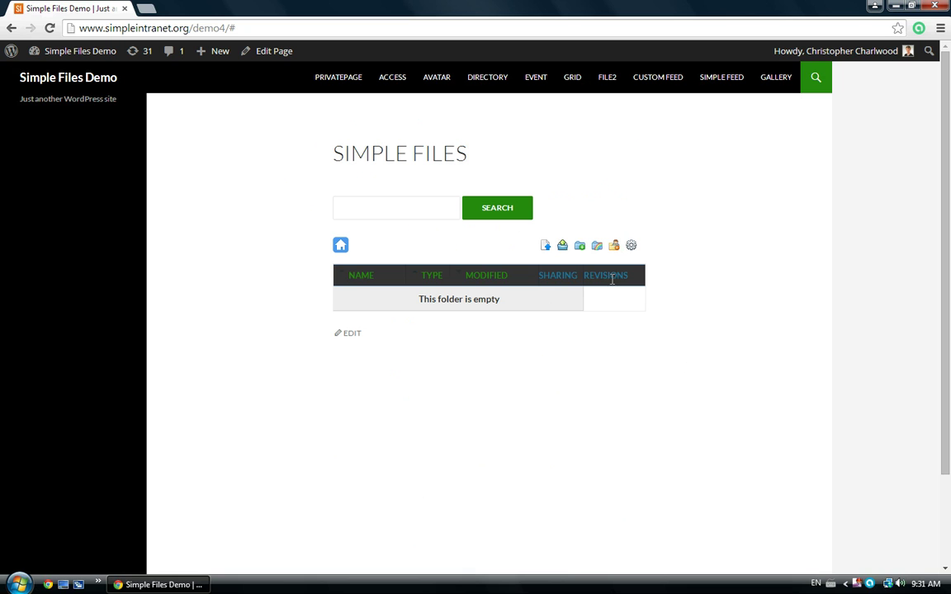
click(547, 247)
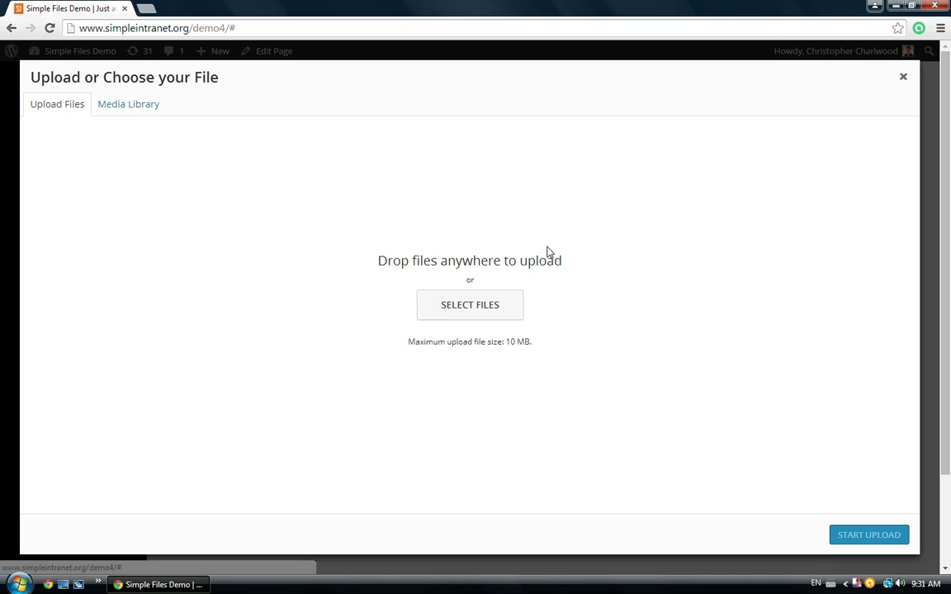
click(449, 307)
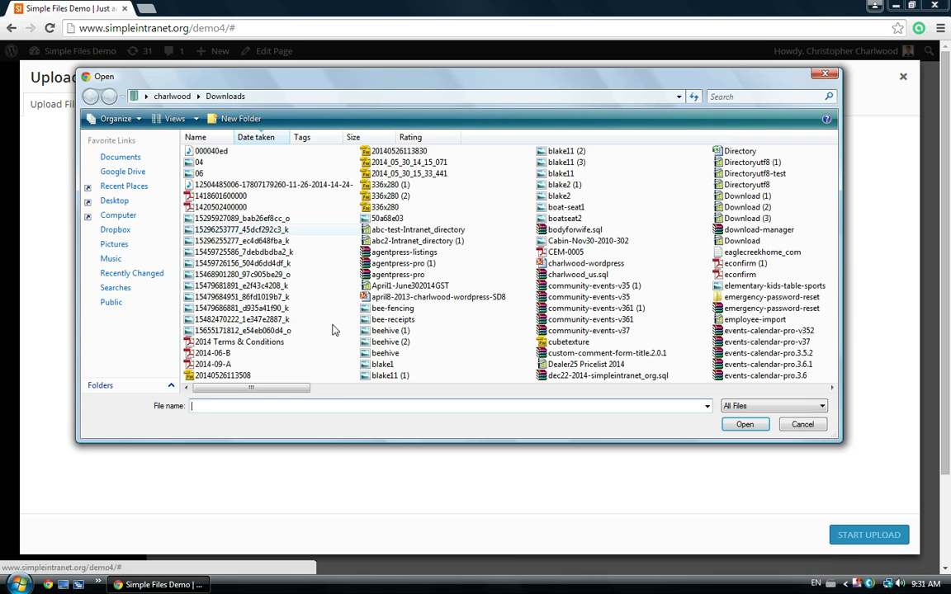
scroll(395, 397, right, 2)
scroll(505, 394, right, 8)
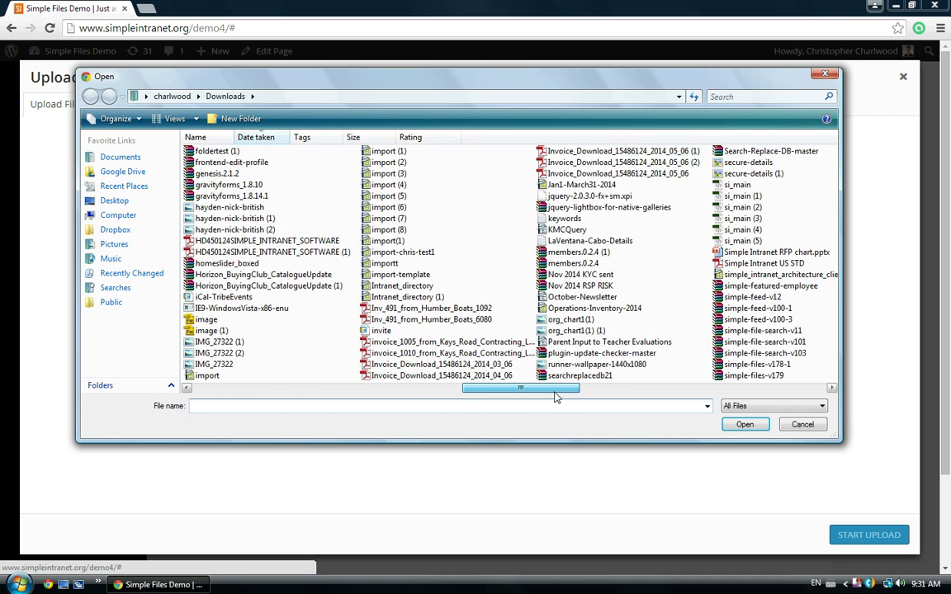
scroll(586, 395, right, 1)
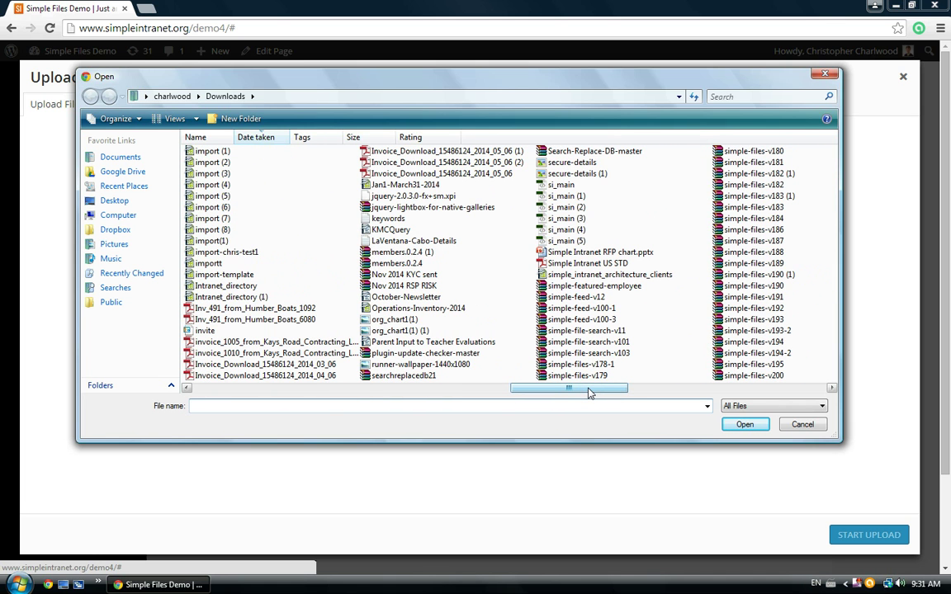
drag(590, 392, 686, 392)
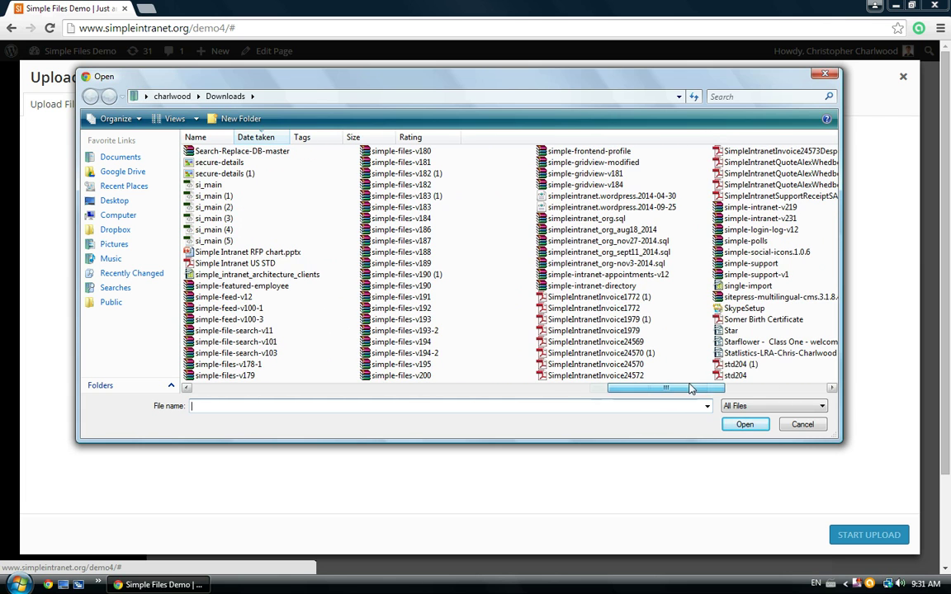
click(730, 330)
click(743, 425)
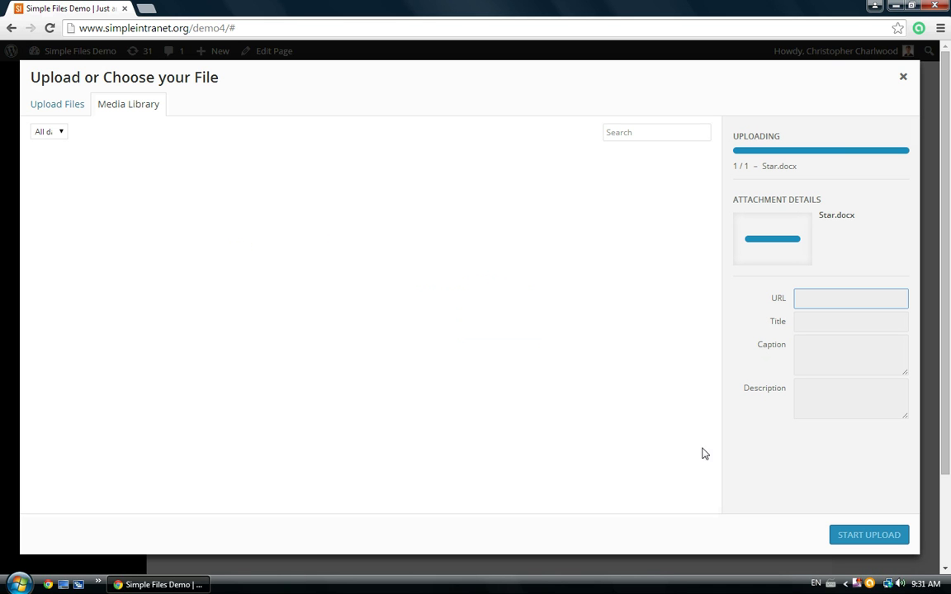
click(869, 537)
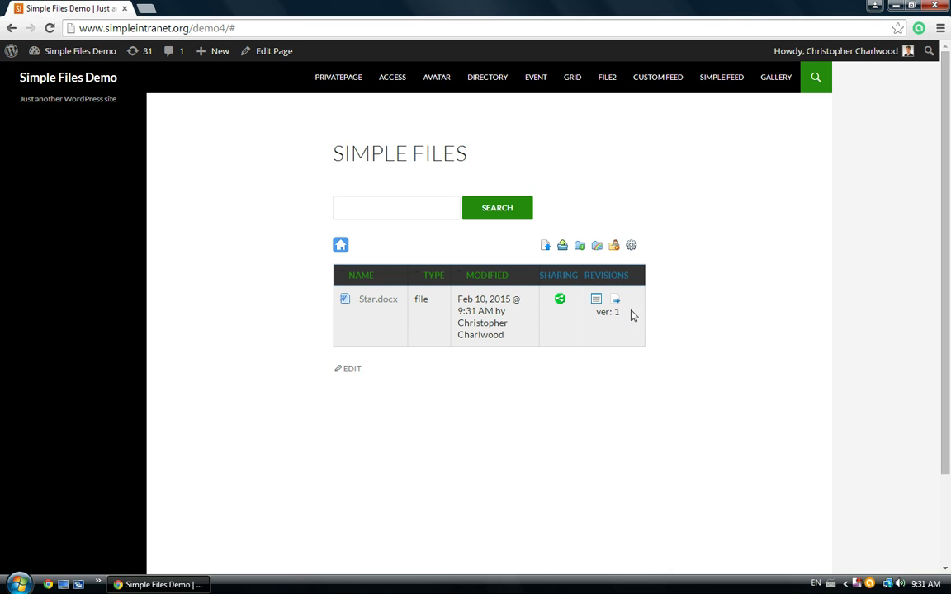
- Select the Star.docx row to reveal its Rename, Delete, Share, Download, Copy and Permissions actions
click(617, 332)
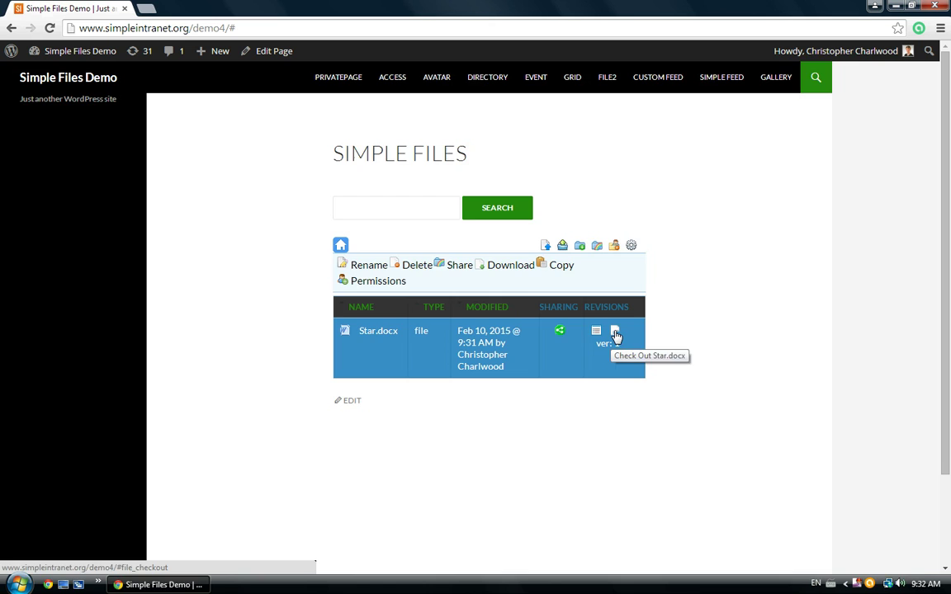
- Check out Star.docx, locking it and downloading a copy as Star (1).docx
click(615, 334)
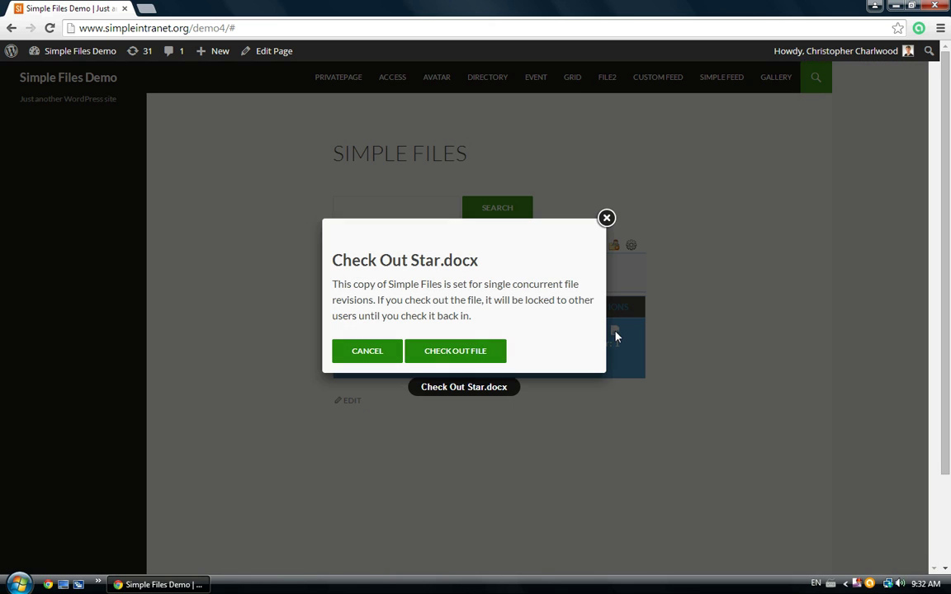
click(454, 353)
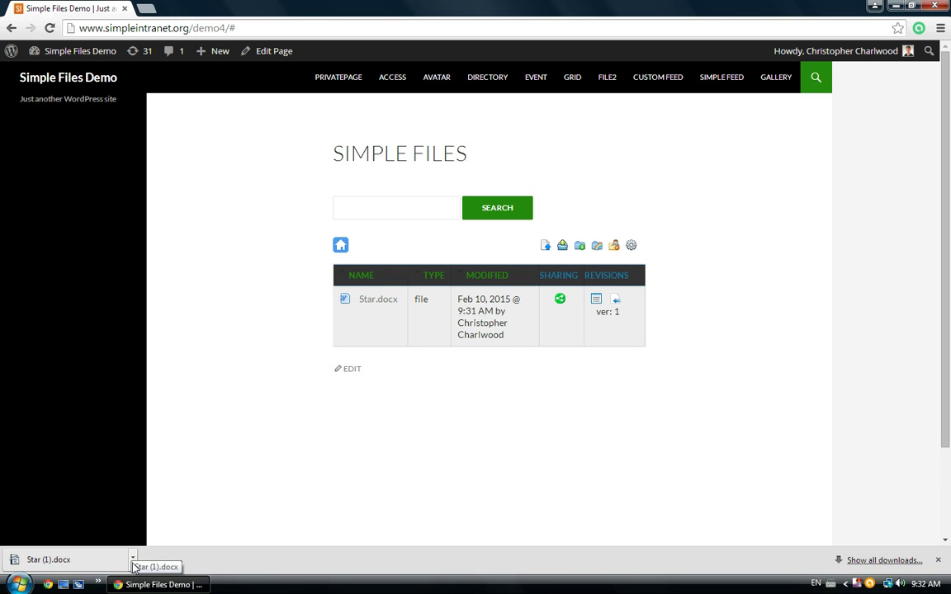
click(132, 560)
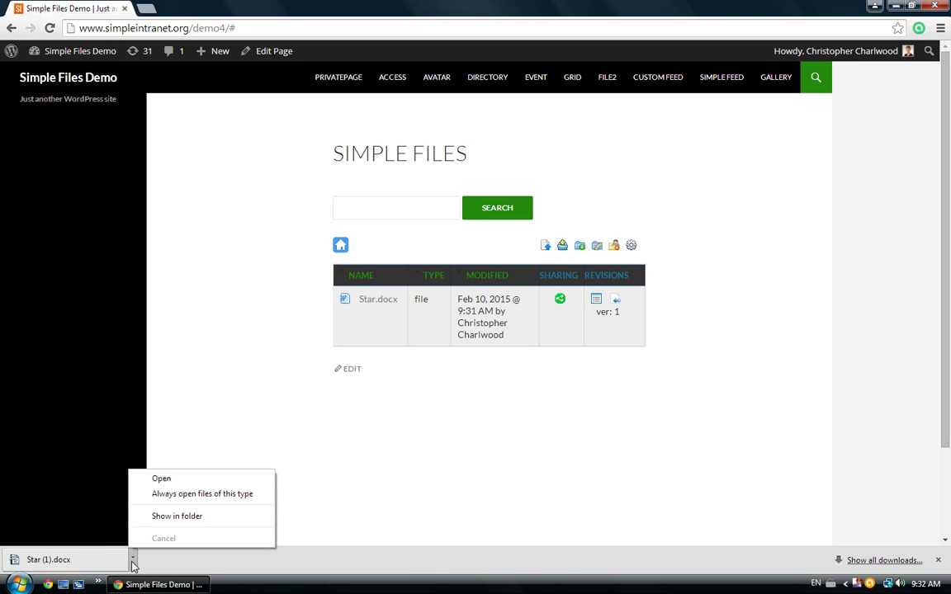
click(241, 429)
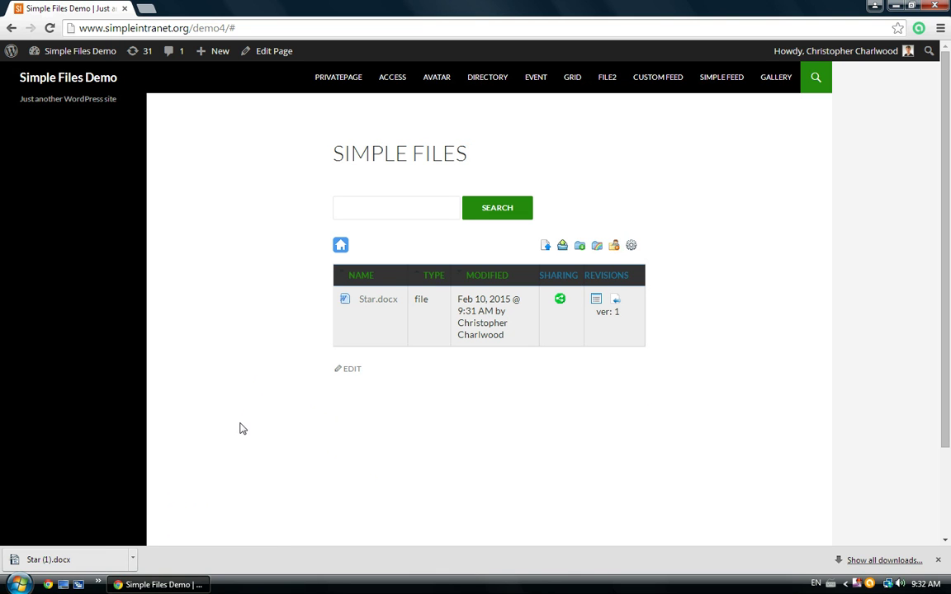
- Start checking in Star.docx, attaching the Star file from Downloads
click(617, 308)
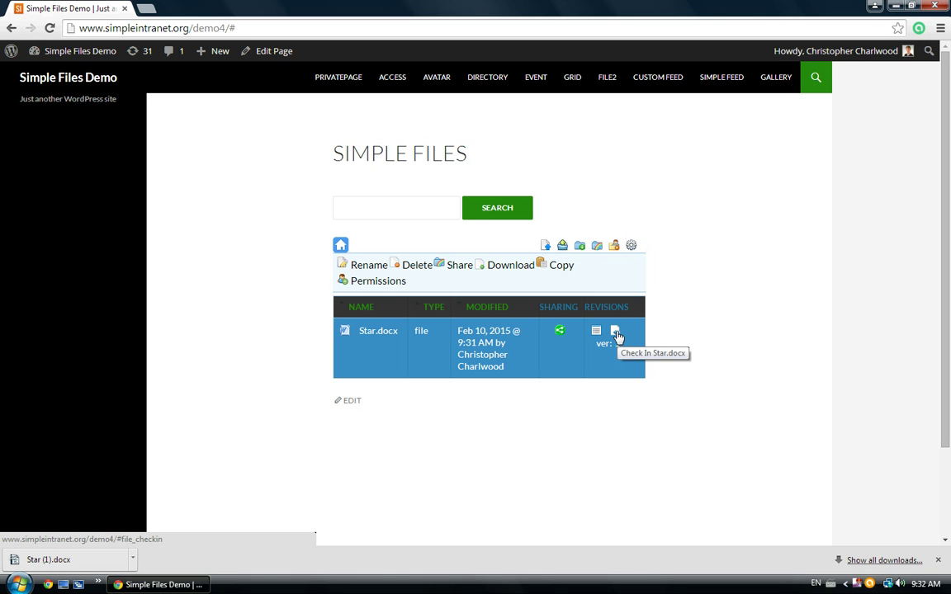
click(617, 333)
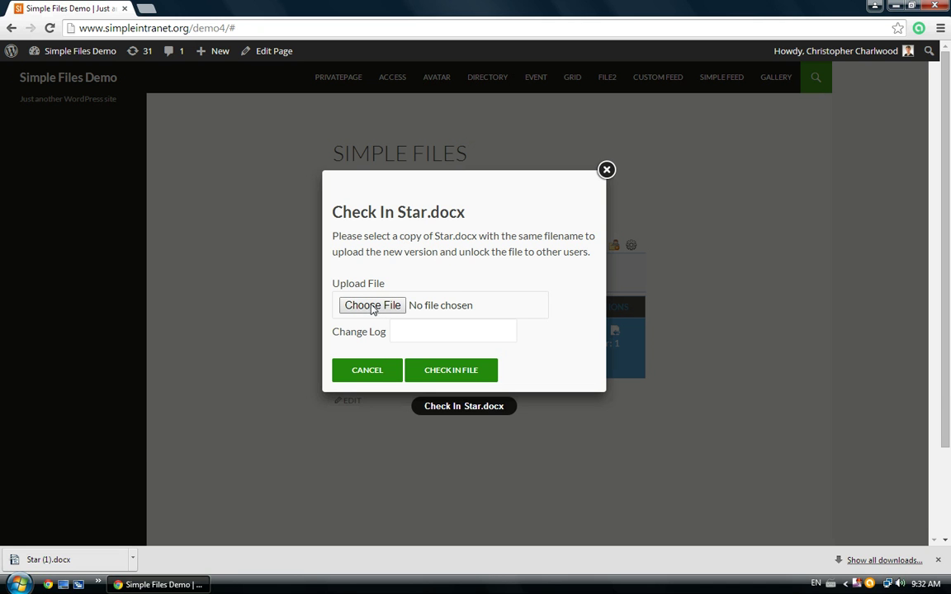
click(372, 306)
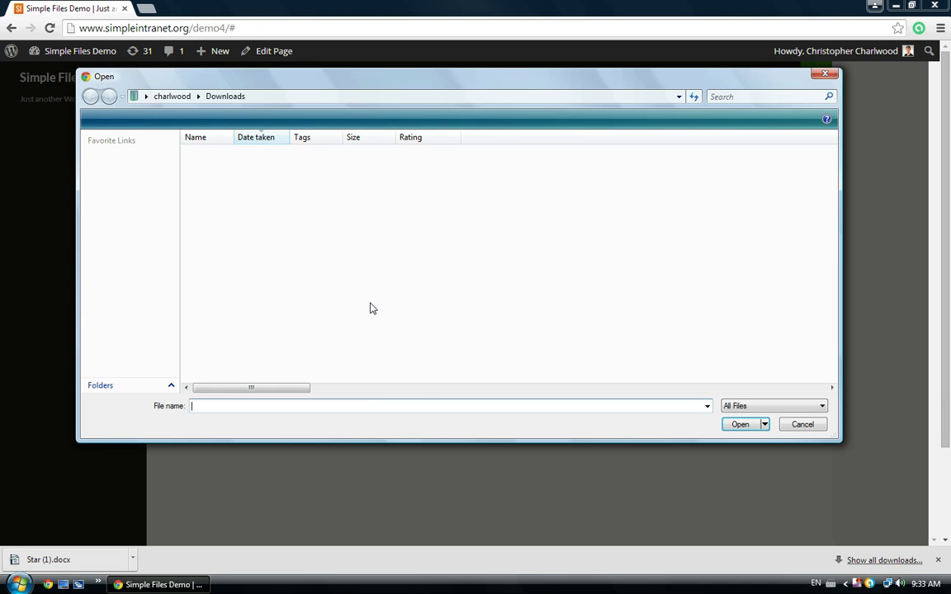
drag(251, 387, 753, 388)
click(377, 331)
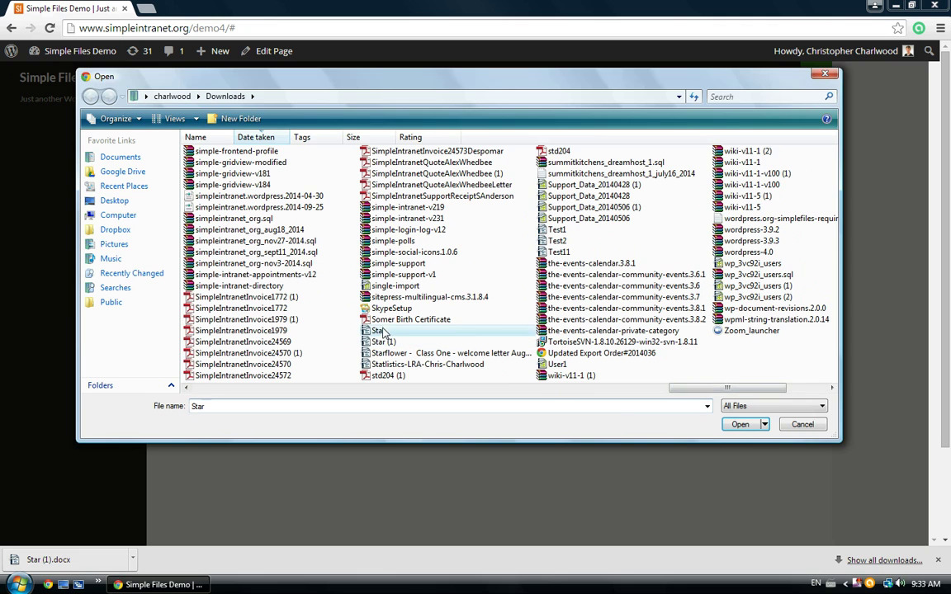
click(741, 425)
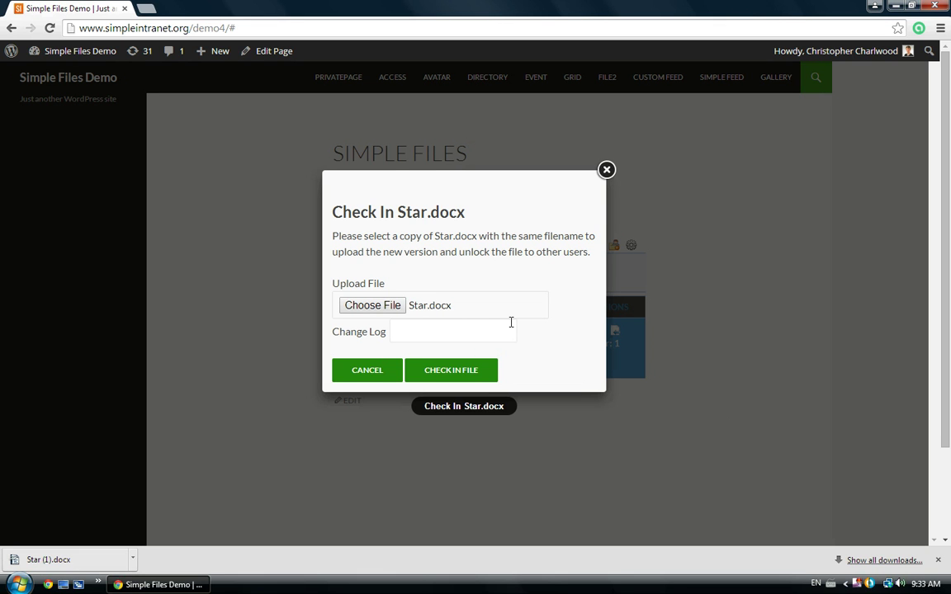
- Enter "Fixed it." as the check-in change log
click(415, 340)
text(Fixed it.)
click(557, 351)
- Submit the check-in, then select Star.docx, now listed at version 2
click(455, 376)
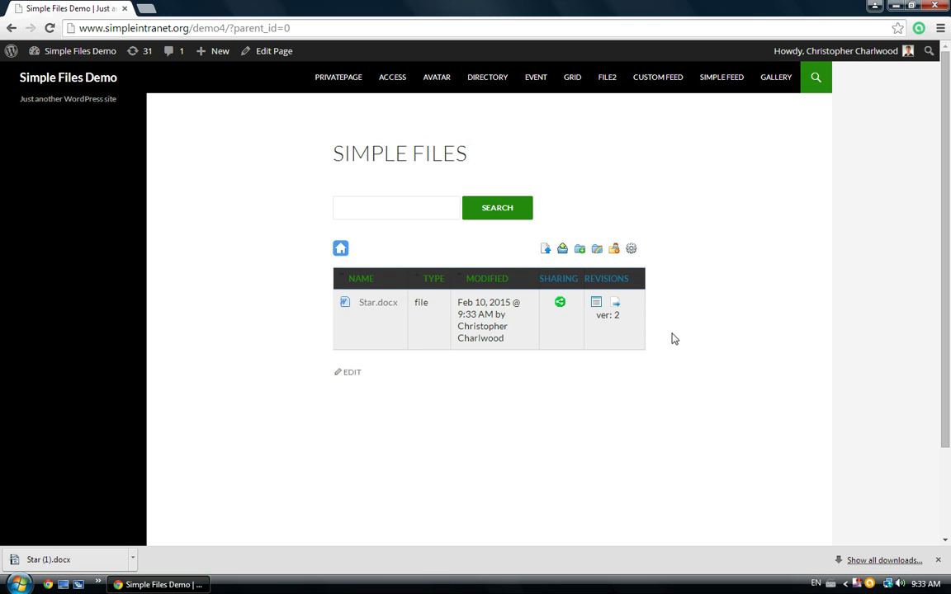
click(618, 308)
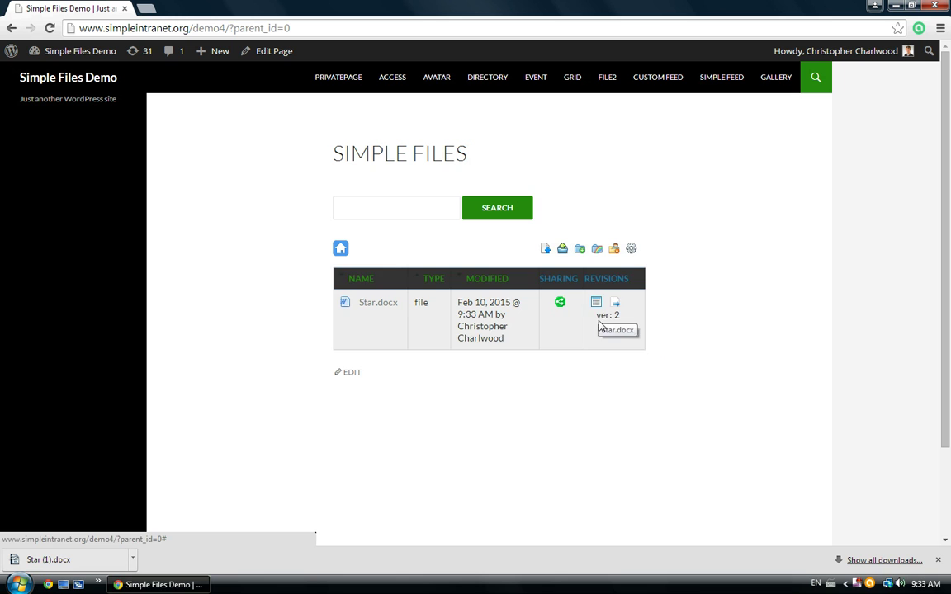
drag(599, 329, 597, 337)
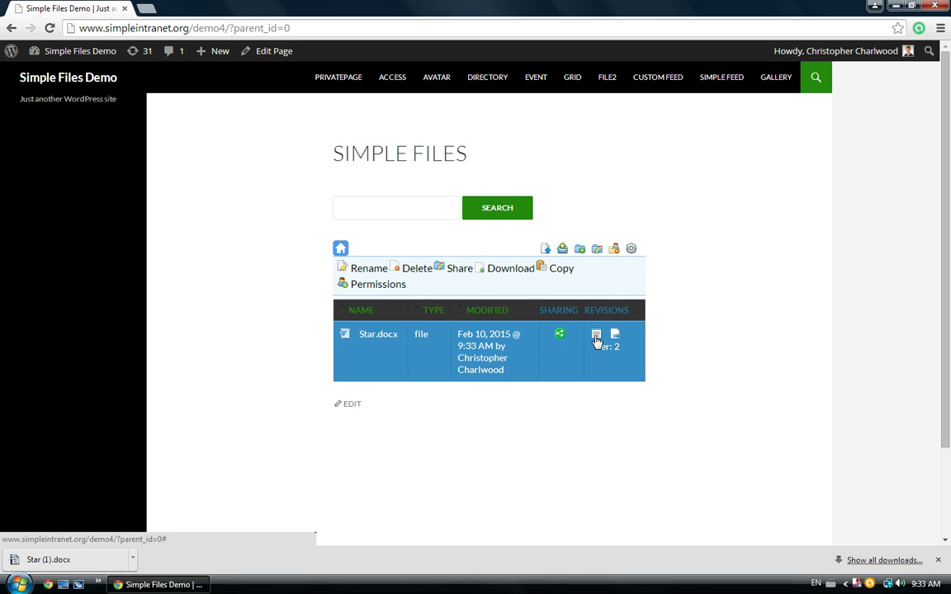
- Show Star.docx's history: version 2 with "Fixed it." and version 1
click(596, 336)
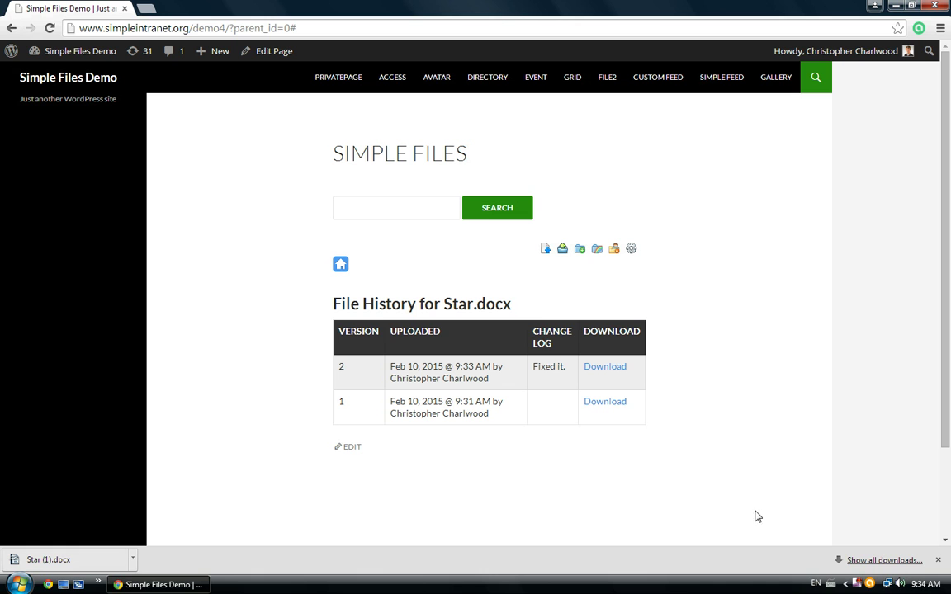
right_click(859, 584)
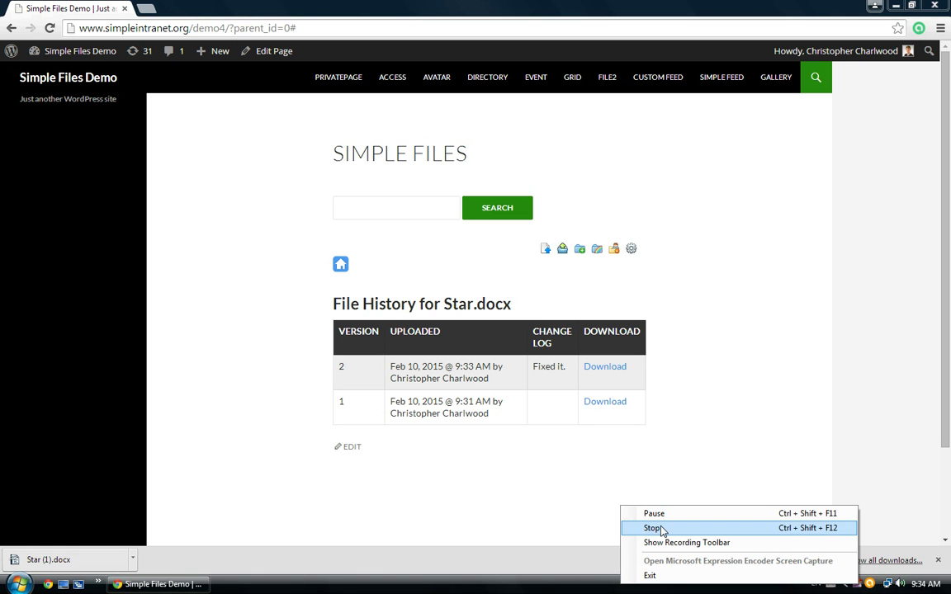